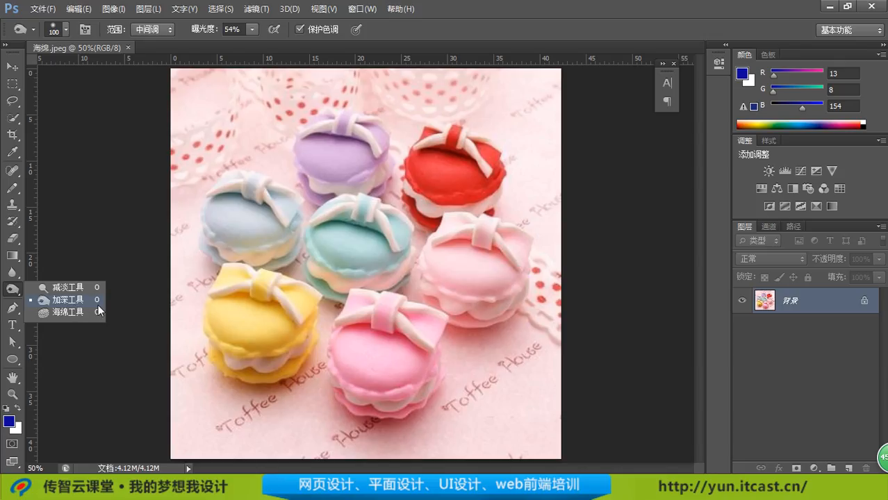
- Activate the Sponge tool and set its mode to Desaturate (降低饱和度)
click(249, 282)
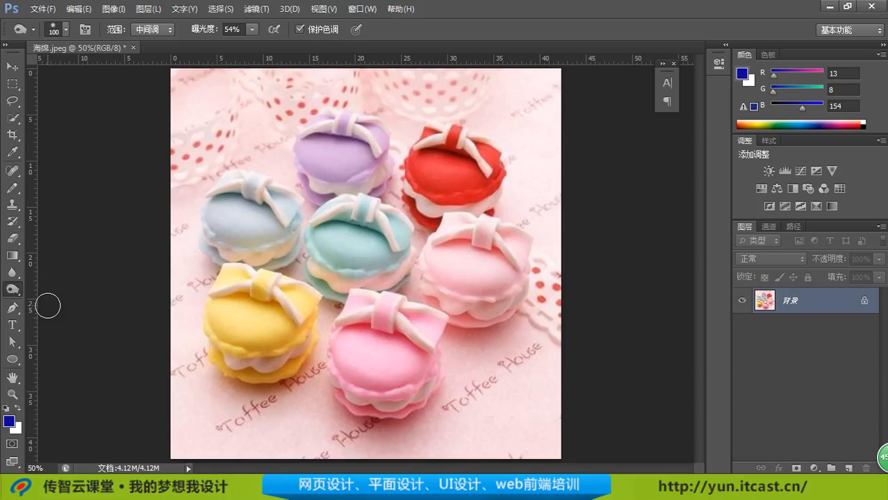
right_click(12, 289)
click(68, 312)
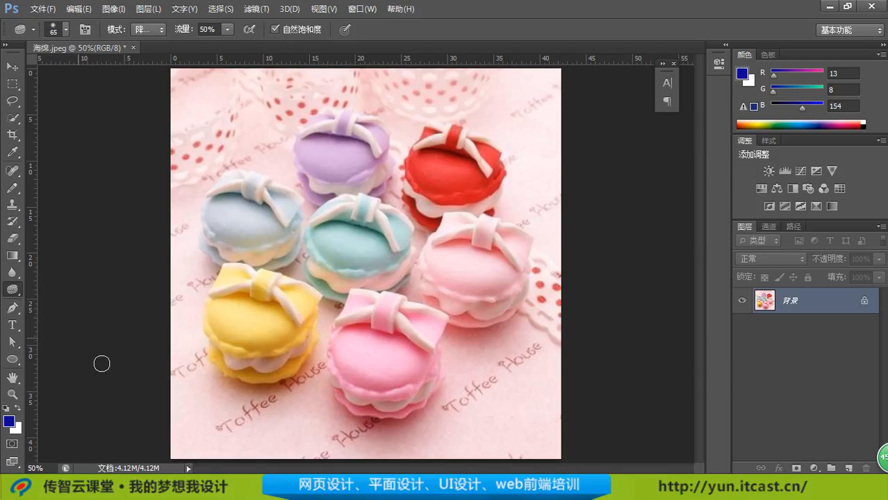
right_click(14, 290)
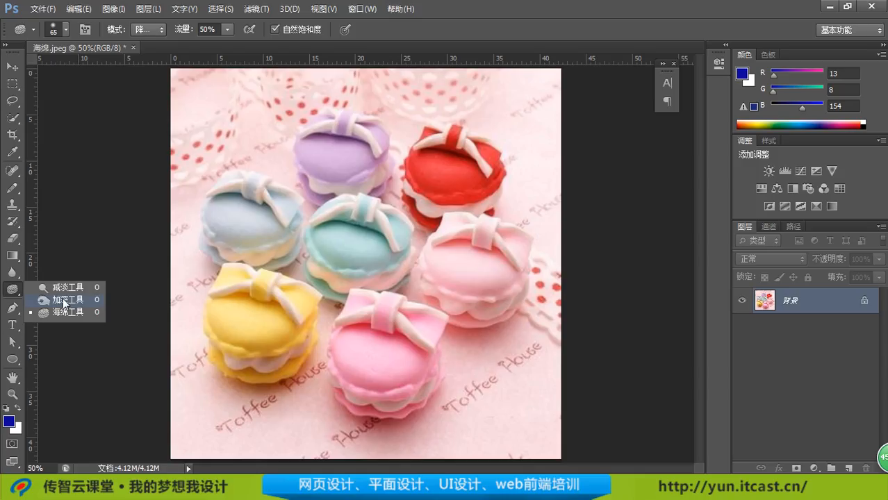
click(66, 310)
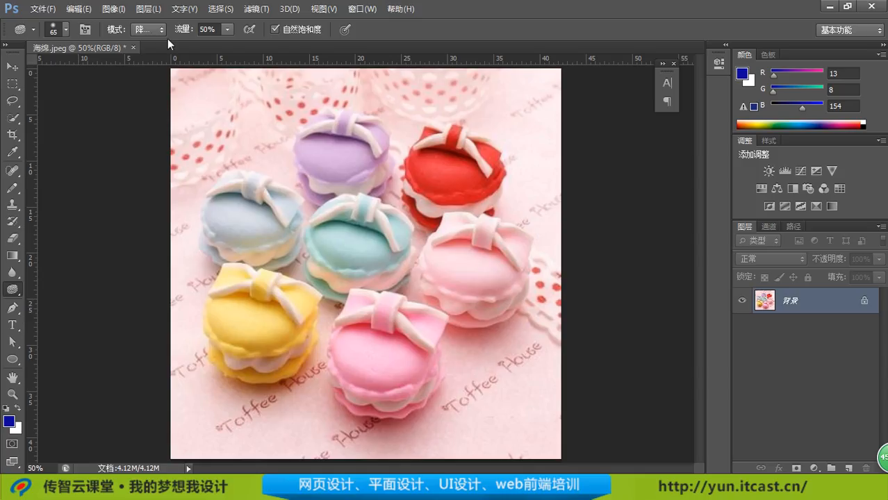
click(150, 30)
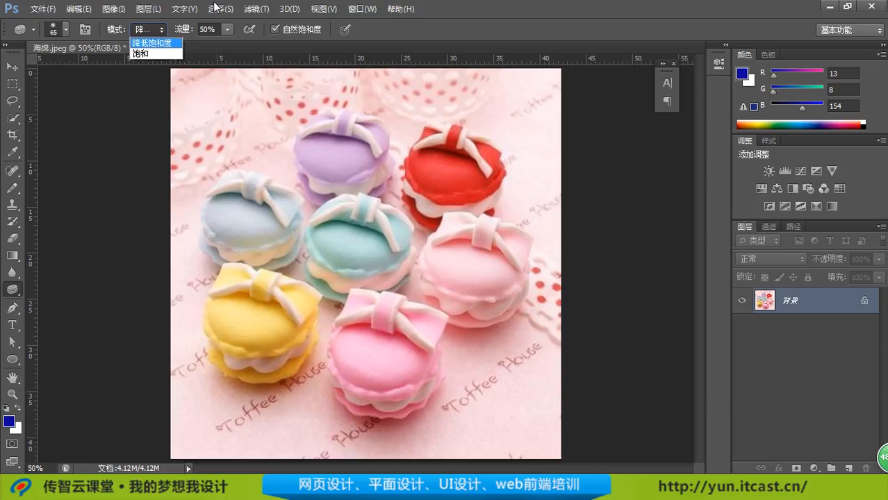
click(400, 34)
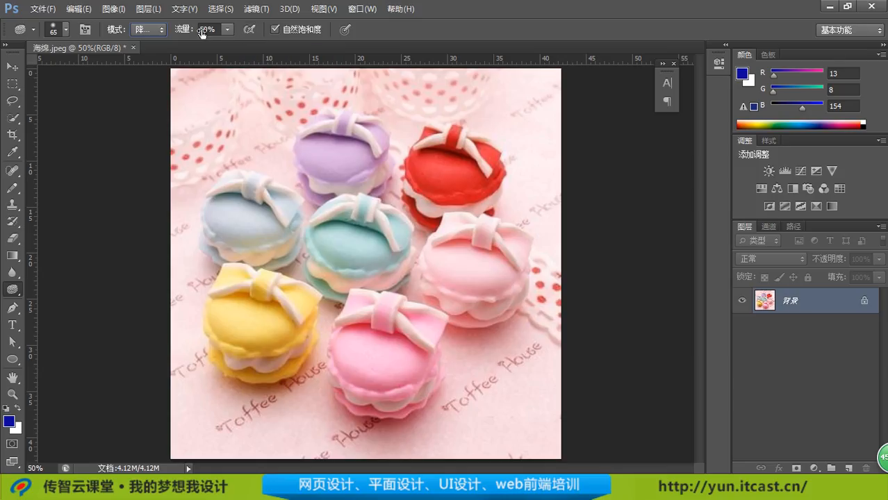
click(143, 31)
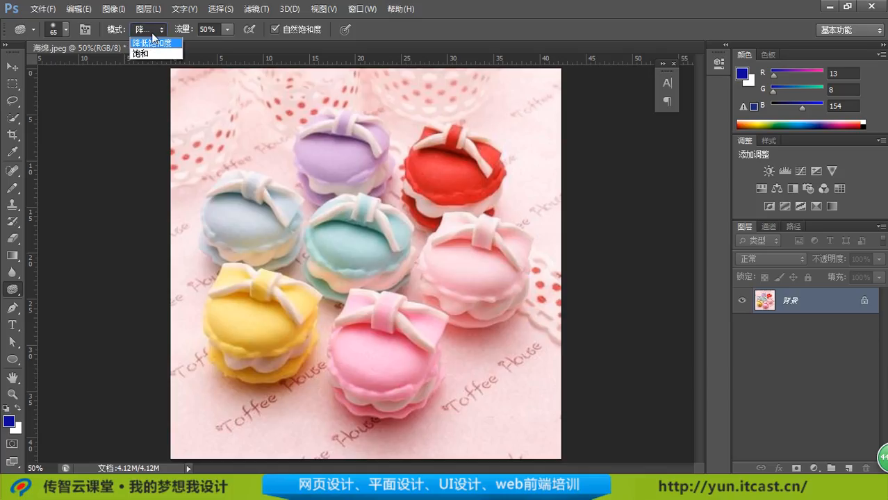
click(167, 44)
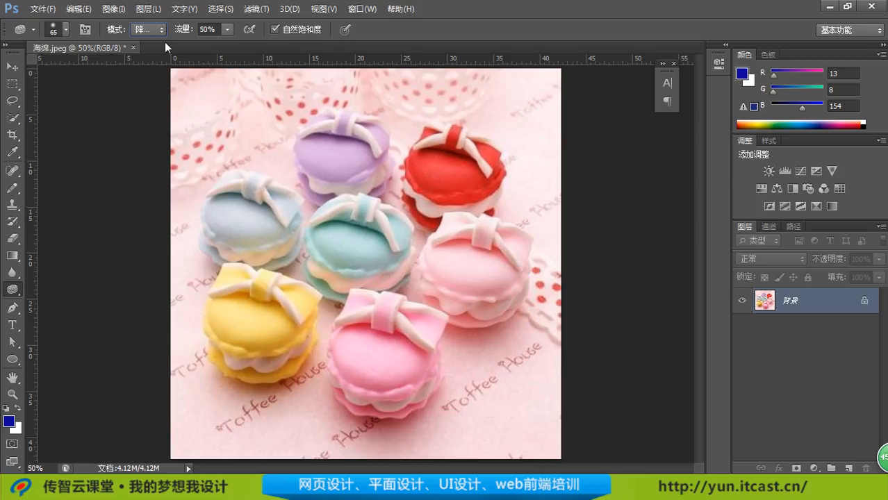
- Set the sponge brush size to 92 px and desaturate the light blue macaron and the top of the yellow macaron
click(65, 30)
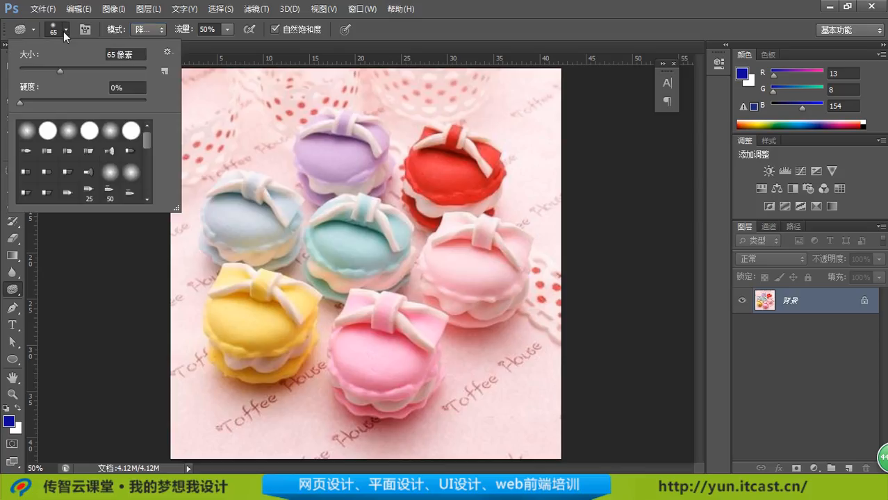
drag(60, 70, 77, 74)
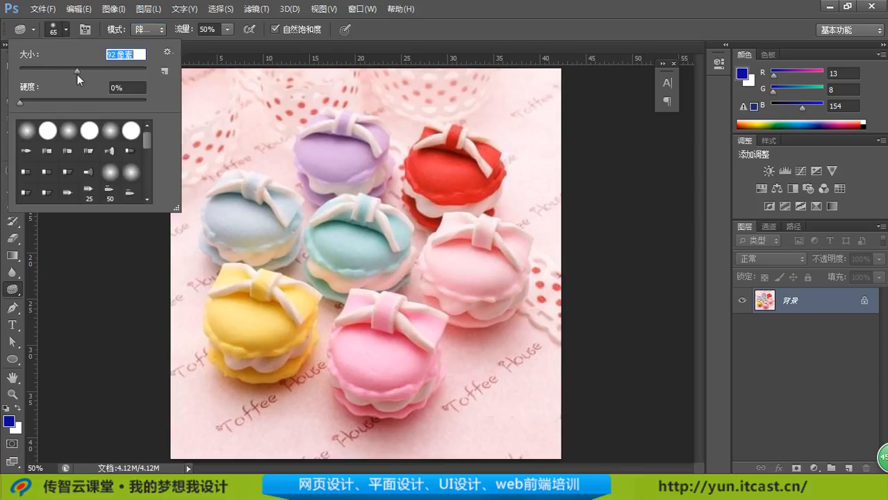
click(69, 138)
click(221, 224)
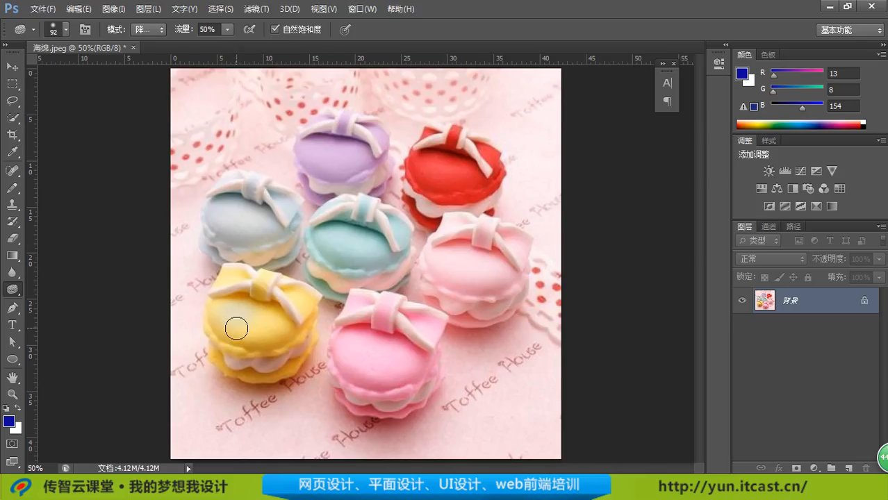
mouse_move(273, 308)
mouse_down()
mouse_move(249, 287)
mouse_move(240, 306)
mouse_move(252, 314)
mouse_up()
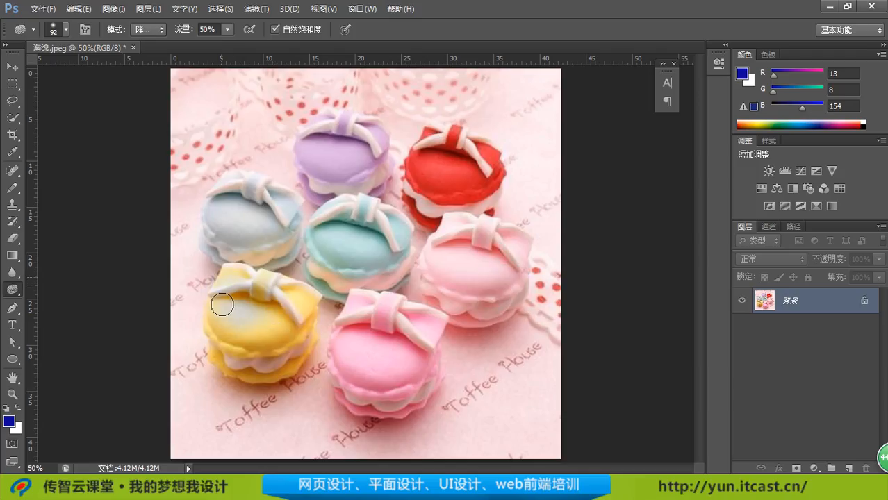
mouse_move(246, 290)
mouse_down()
mouse_move(293, 297)
mouse_move(300, 318)
mouse_move(239, 333)
mouse_move(252, 329)
mouse_move(262, 344)
mouse_move(259, 334)
mouse_move(294, 312)
mouse_up()
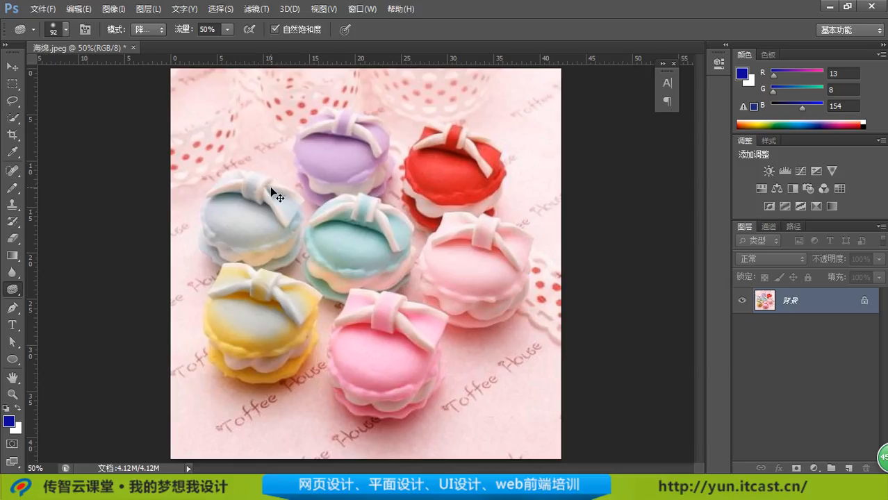
- Duplicate the background layer and desaturate more of the yellow macaron on the copy
key(ctrl+j)
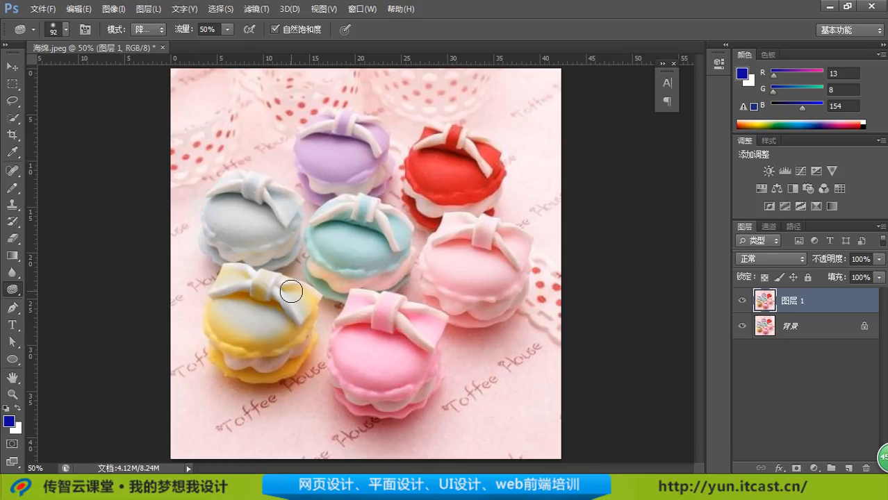
mouse_move(295, 326)
mouse_down()
mouse_move(237, 340)
mouse_move(218, 327)
mouse_move(222, 318)
mouse_move(260, 339)
mouse_move(235, 319)
mouse_move(226, 345)
mouse_move(278, 350)
mouse_move(293, 304)
mouse_up()
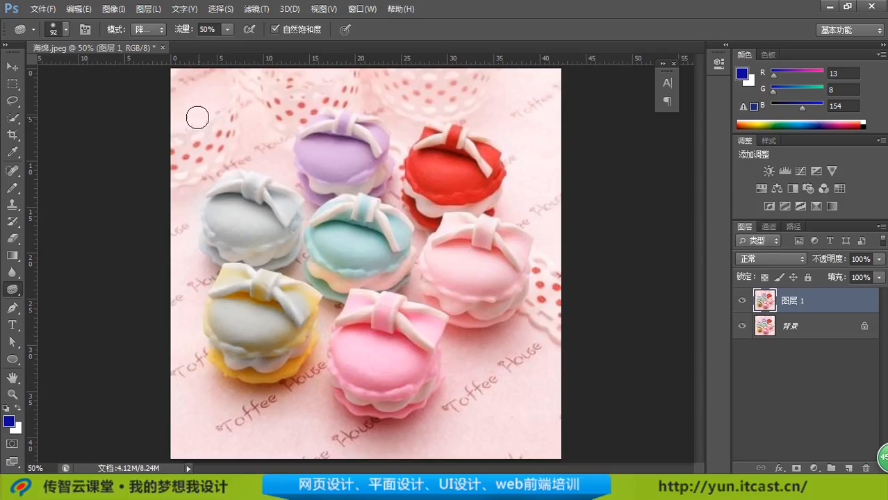
- Set the sponge mode to Saturate (饱和) and paint over the top of the greyed yellow macaron
click(160, 30)
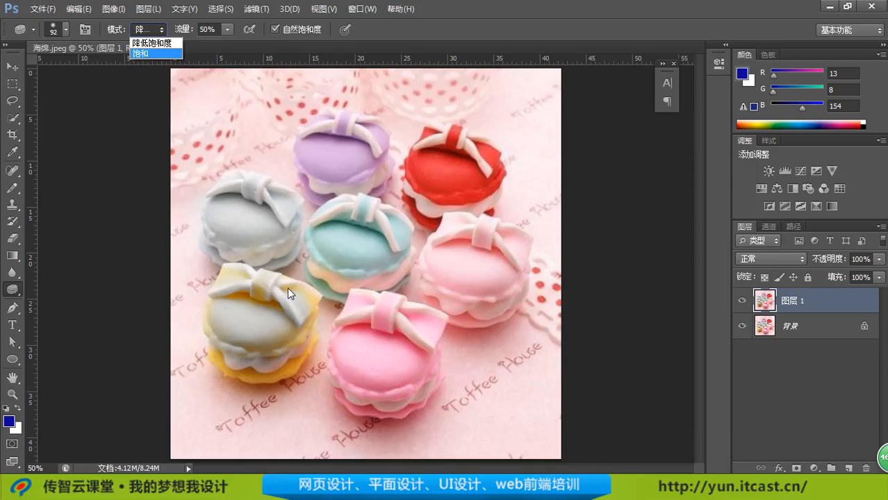
click(146, 54)
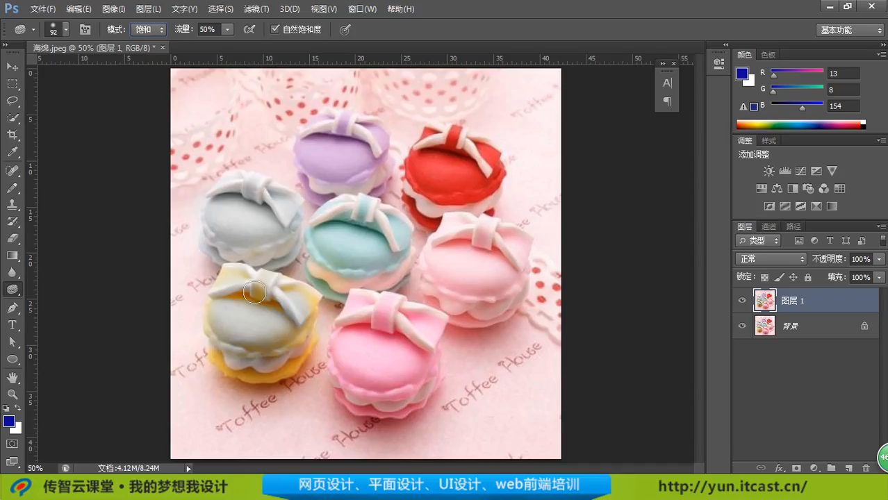
mouse_move(225, 300)
mouse_down()
mouse_move(286, 302)
mouse_move(293, 323)
mouse_move(306, 326)
mouse_move(297, 295)
mouse_move(301, 322)
mouse_move(287, 301)
mouse_move(281, 332)
mouse_move(250, 348)
mouse_move(245, 335)
mouse_move(254, 326)
mouse_move(236, 312)
mouse_move(248, 315)
mouse_move(254, 335)
mouse_move(239, 310)
mouse_move(241, 337)
mouse_move(223, 322)
mouse_move(219, 289)
mouse_move(218, 322)
mouse_move(225, 297)
mouse_move(236, 299)
mouse_move(245, 322)
mouse_move(225, 314)
mouse_move(243, 340)
mouse_move(249, 325)
mouse_move(274, 341)
mouse_move(268, 314)
mouse_move(255, 316)
mouse_move(292, 341)
mouse_move(251, 355)
mouse_move(233, 339)
mouse_move(243, 345)
mouse_move(235, 350)
mouse_move(256, 353)
mouse_move(280, 315)
mouse_up()
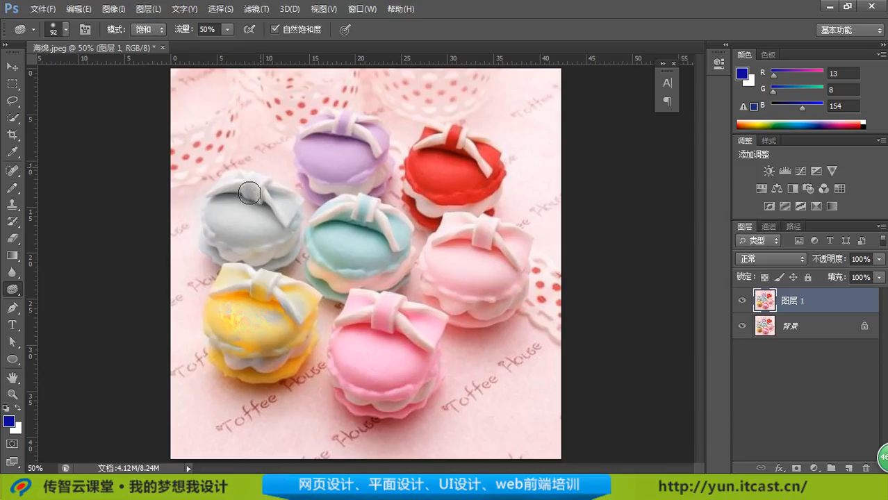
click(154, 30)
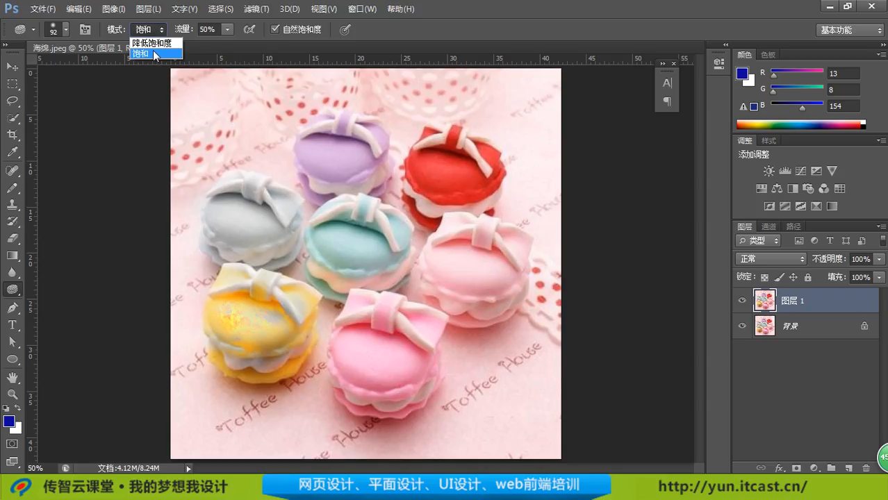
click(154, 53)
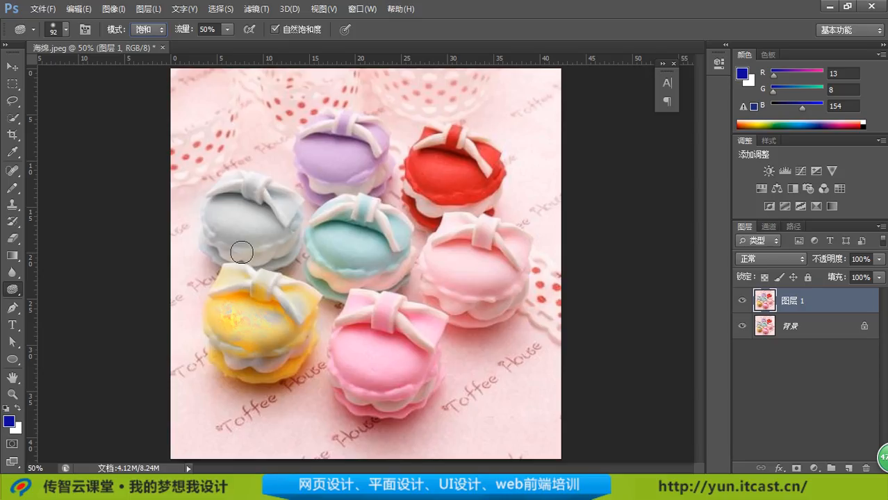
- Switch the sponge back to Desaturate (降低饱和度) and tone down the oversaturated top of the yellow macaron
click(154, 30)
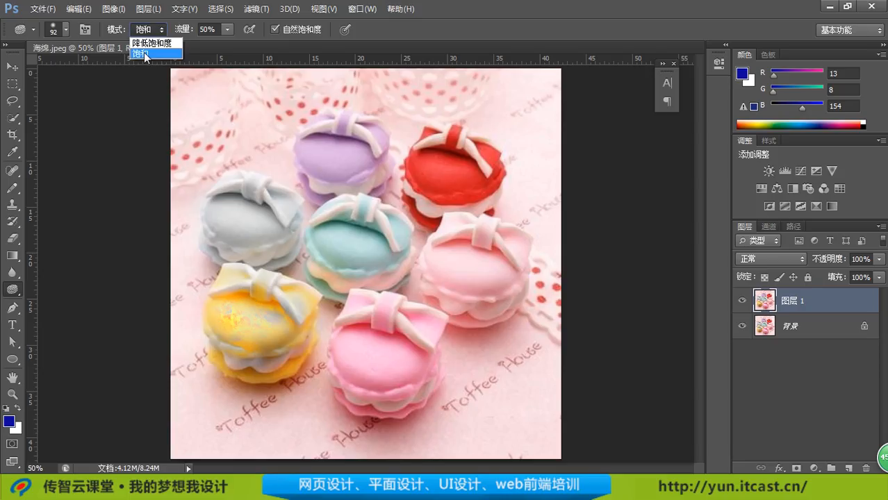
click(154, 40)
mouse_move(294, 309)
mouse_down()
mouse_move(270, 339)
mouse_move(228, 299)
mouse_move(252, 328)
mouse_move(238, 321)
mouse_move(278, 335)
mouse_up()
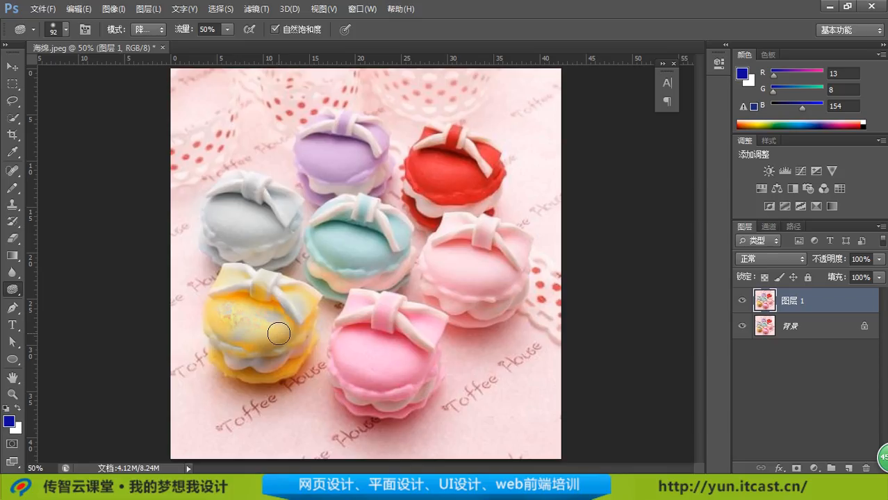
- Return the sponge to Saturate (饱和) and intensify the colour on the top of the yellow macaron again
click(153, 30)
click(155, 52)
mouse_move(253, 317)
mouse_down()
mouse_move(275, 321)
mouse_move(209, 293)
mouse_move(262, 340)
mouse_up()
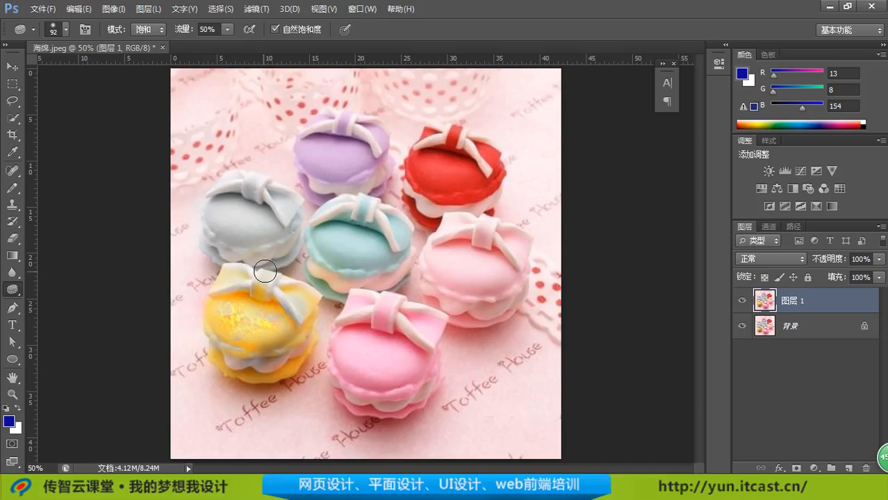
- Enable the sponge's airbrush effect, set its flow to 93%, and saturate the top of the front pink macaron
click(248, 30)
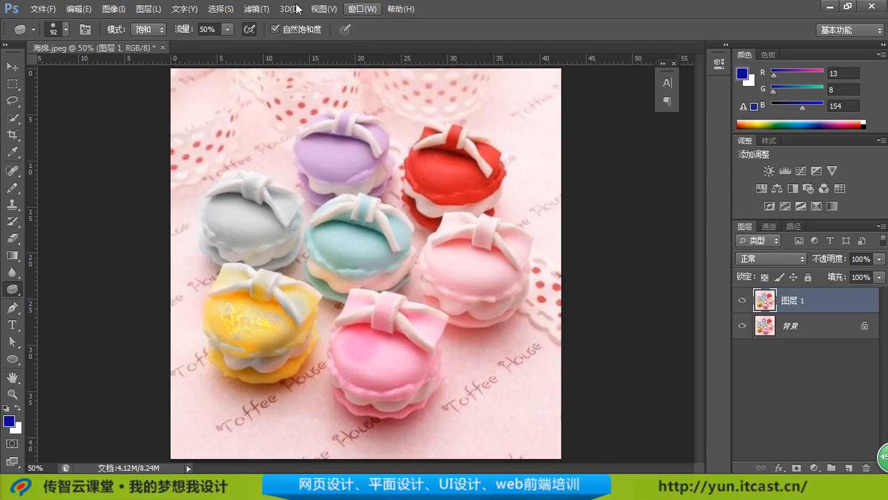
click(228, 30)
click(254, 46)
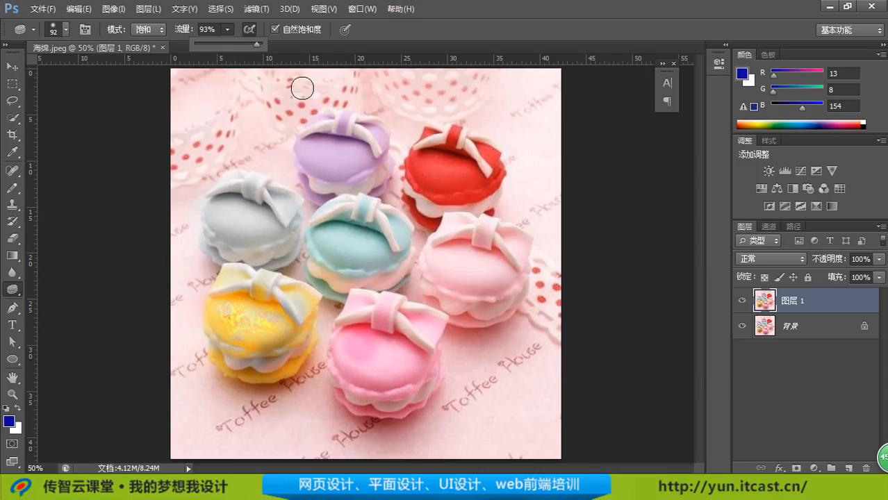
click(378, 369)
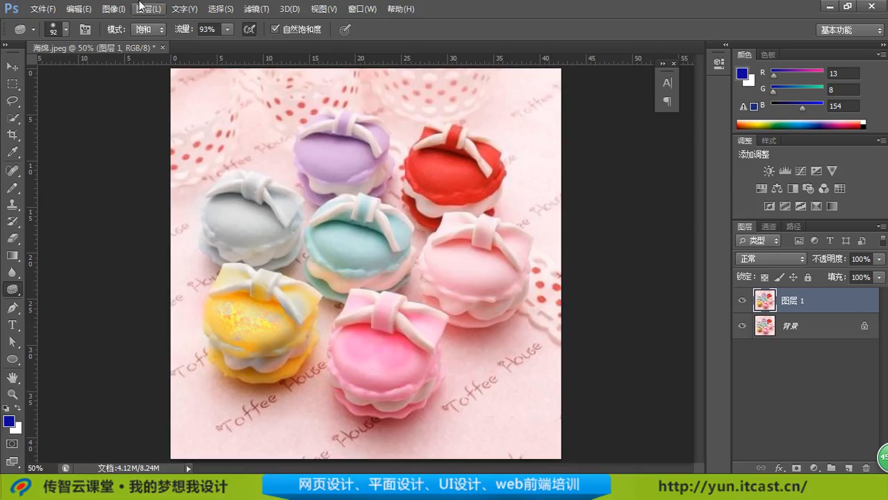
- Convert the image to Grayscale (灰度) mode, flattening the layers and discarding the colour information
click(79, 9)
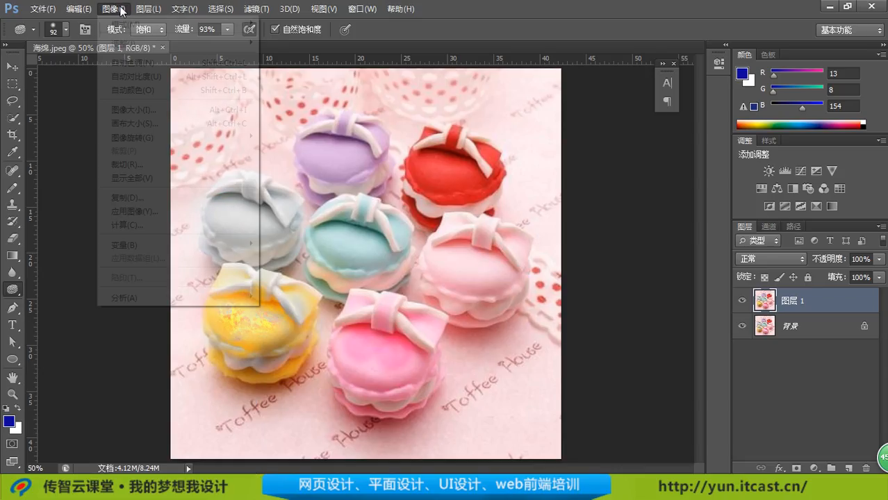
mouse_move(114, 10)
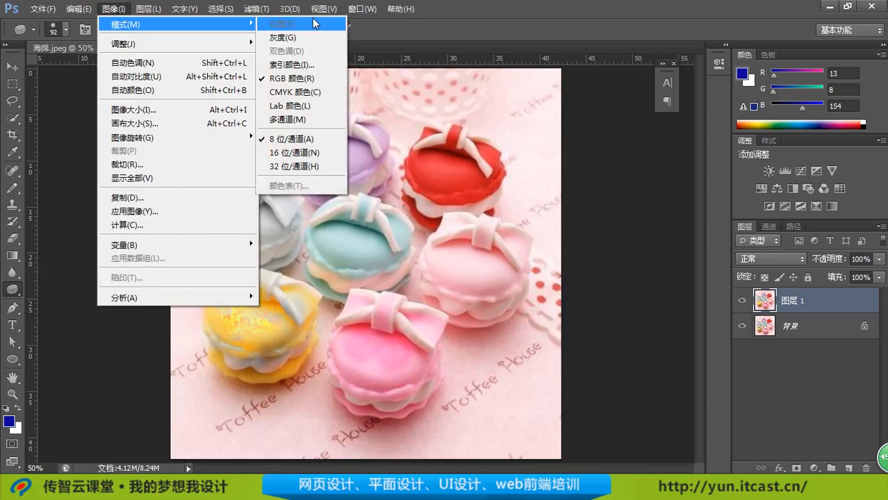
click(316, 34)
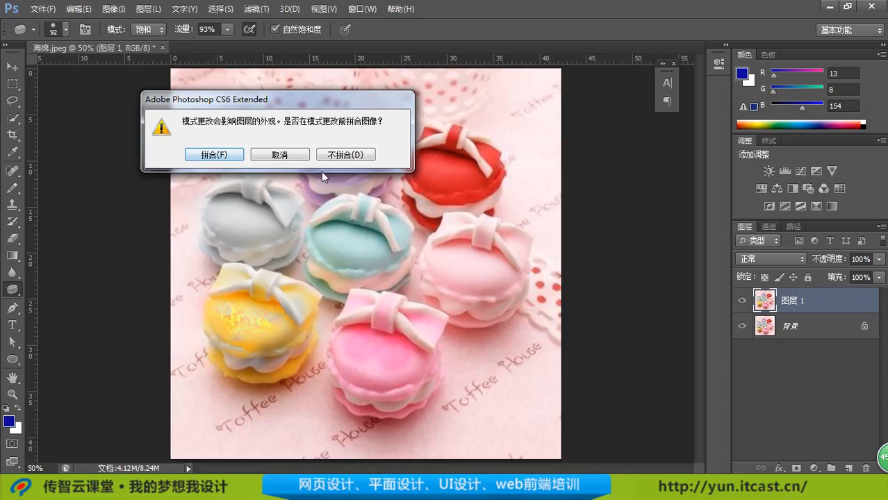
click(214, 155)
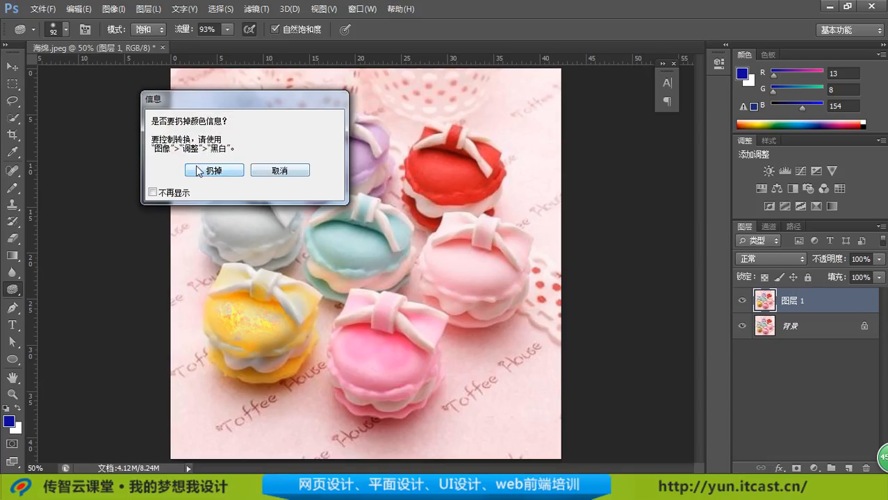
click(233, 170)
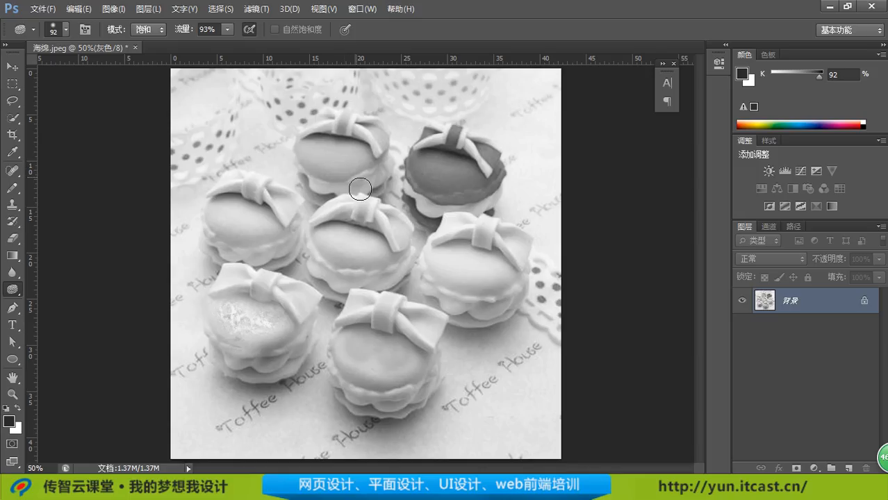
- Set the sponge to Desaturate (降低饱和度), enlarge its brush to 175 px, and reduce contrast on the macaron below the darkest one
click(148, 29)
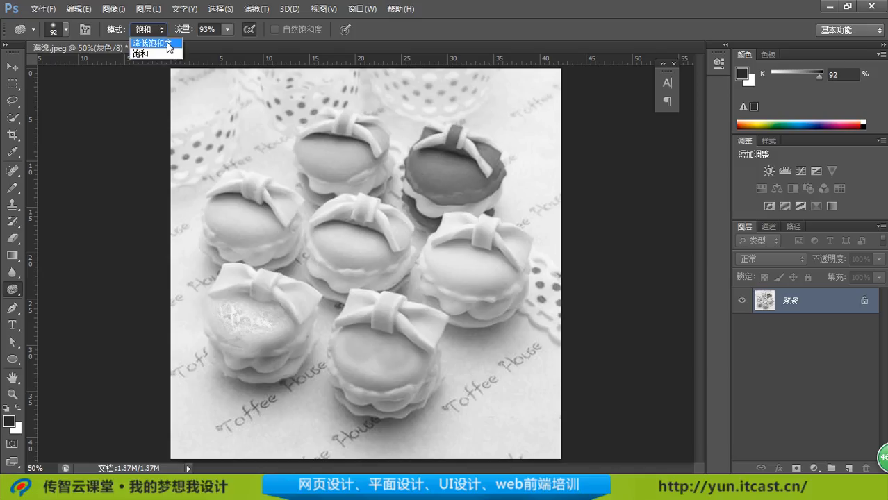
click(169, 43)
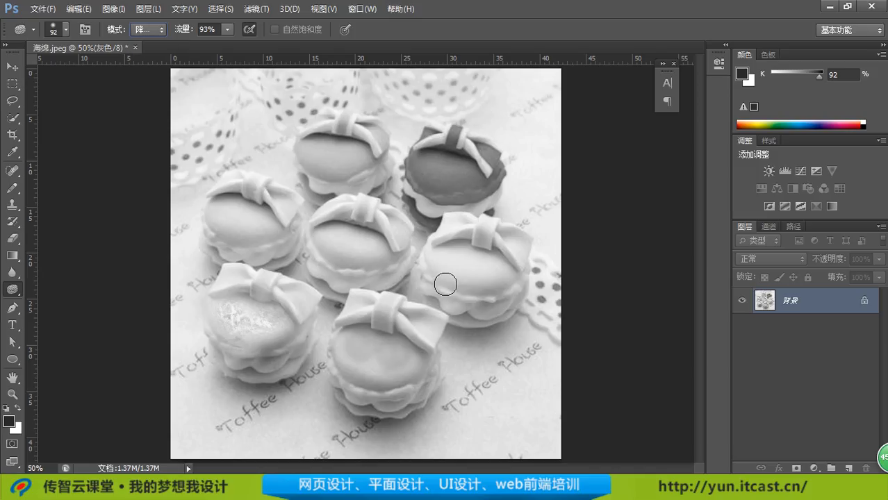
key(bracketright)
key(bracketright)
key(bracketright)
key(bracketright)
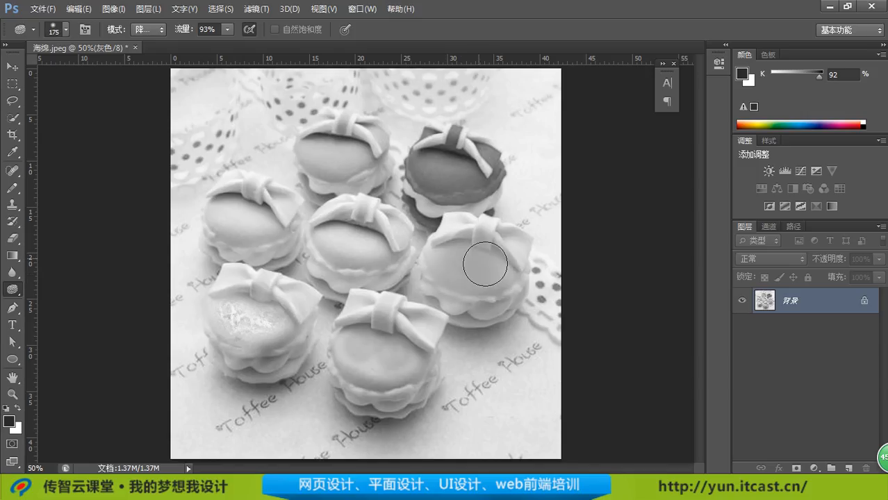
- Set the sponge to Saturate (饱和) and increase contrast on the macaron below the darkest one, the darkest macaron and the centre macaron
click(148, 30)
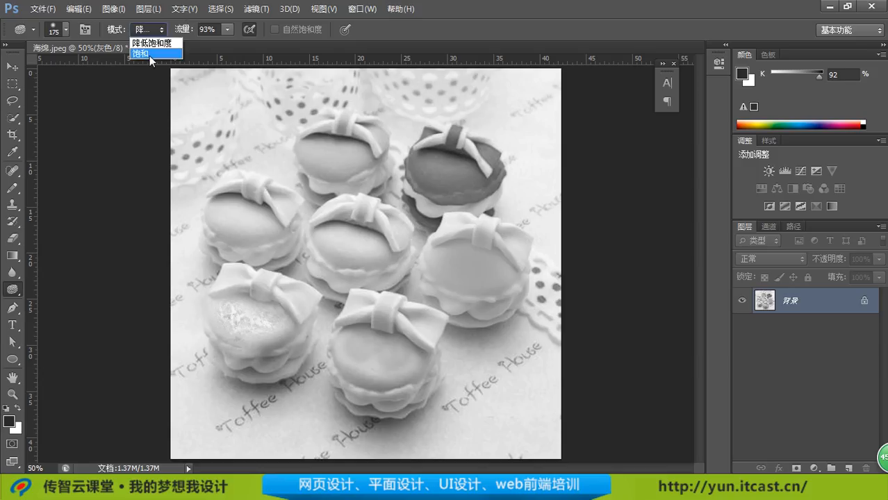
click(149, 57)
mouse_move(455, 247)
mouse_down()
mouse_move(432, 273)
mouse_move(453, 264)
mouse_move(482, 268)
mouse_move(497, 287)
mouse_move(460, 259)
mouse_move(439, 261)
mouse_move(469, 282)
mouse_move(490, 268)
mouse_move(454, 270)
mouse_move(482, 288)
mouse_move(497, 272)
mouse_move(417, 267)
mouse_move(419, 241)
mouse_move(461, 256)
mouse_up()
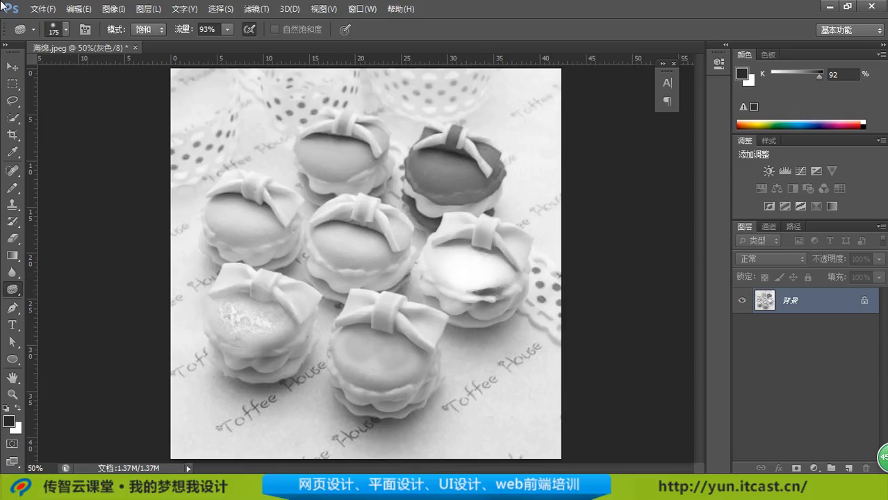
mouse_move(436, 218)
mouse_down()
mouse_move(446, 176)
mouse_move(440, 186)
mouse_move(460, 163)
mouse_move(479, 179)
mouse_up()
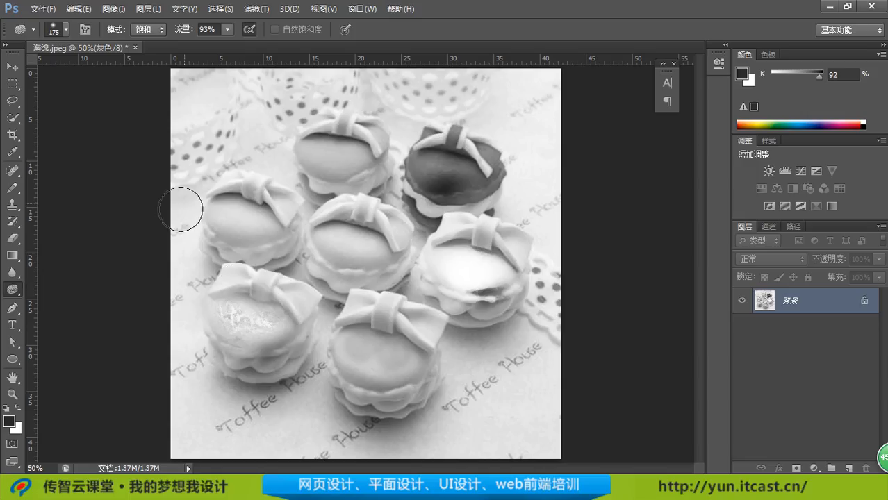
drag(355, 250, 345, 247)
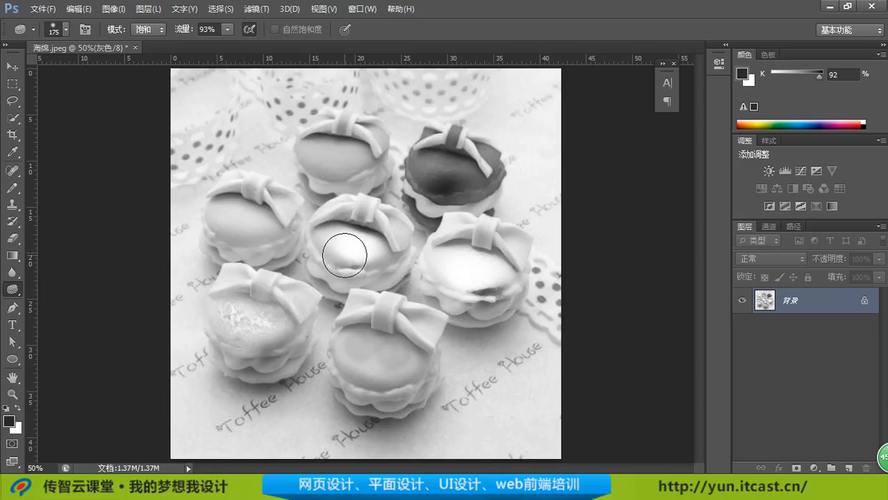
- Convert the grayscale image to Bitmap (位图) mode at 72 pixels/inch output using diffusion dither (扩散仿色)
click(116, 13)
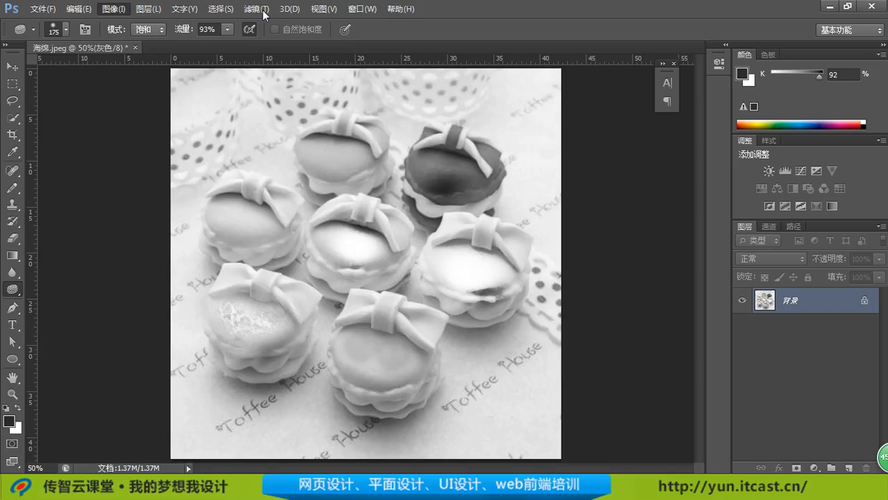
mouse_move(125, 25)
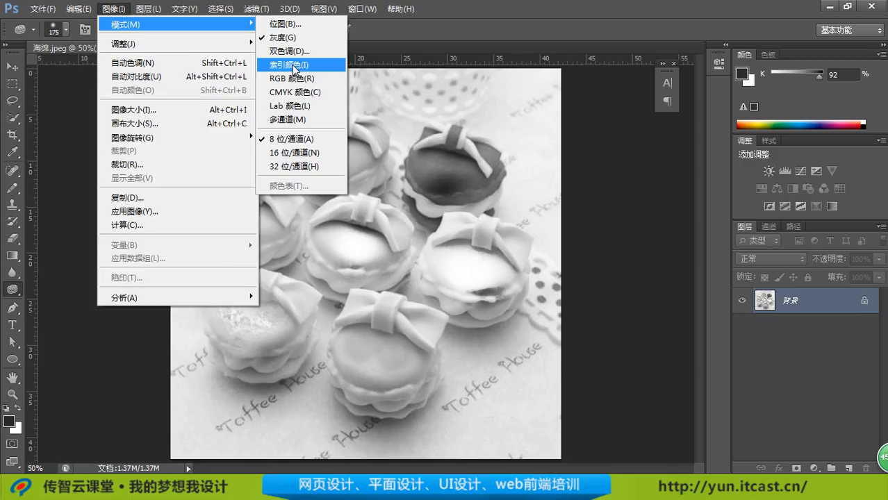
click(299, 24)
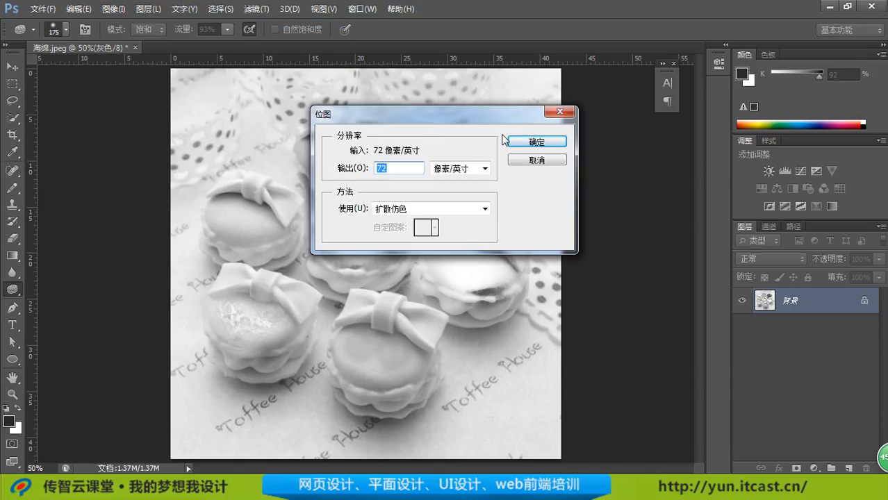
click(545, 140)
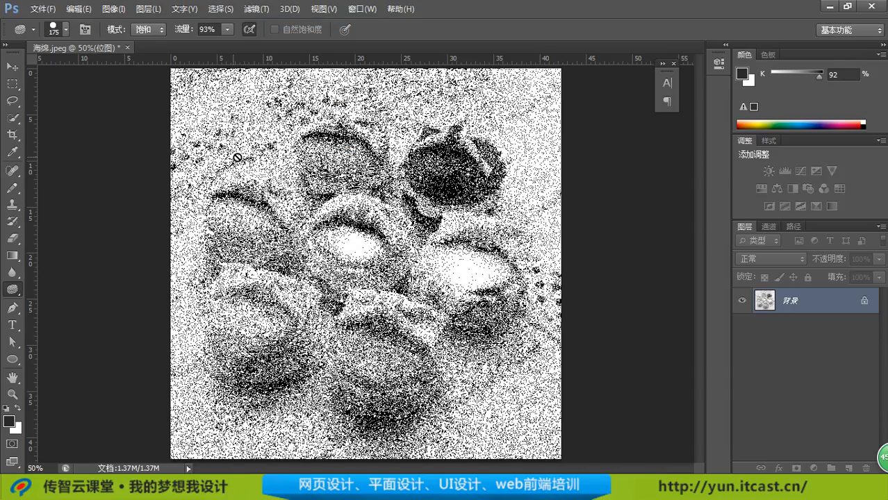
- Try to darken an area of the bitmap image with the Burn tool (加深工具)
right_click(17, 288)
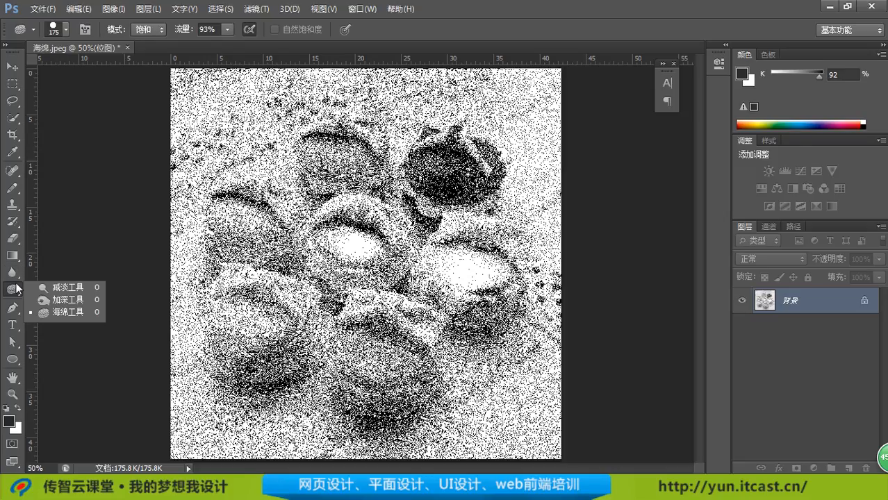
click(68, 300)
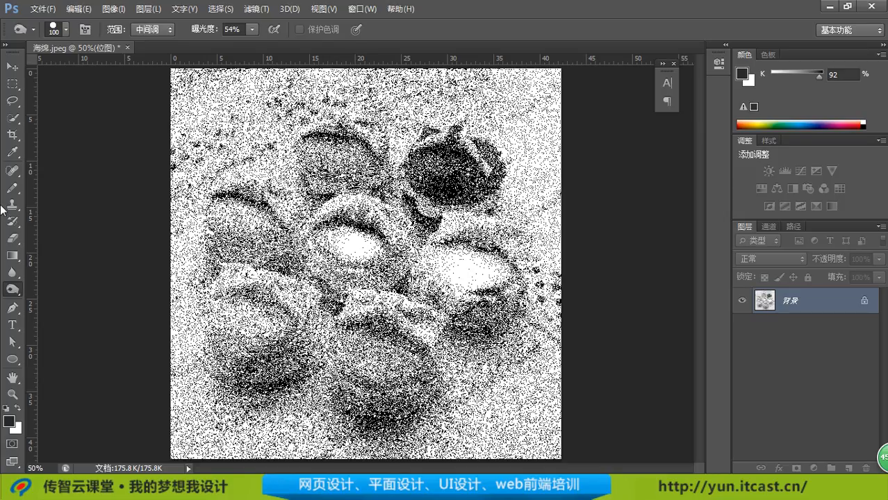
click(291, 165)
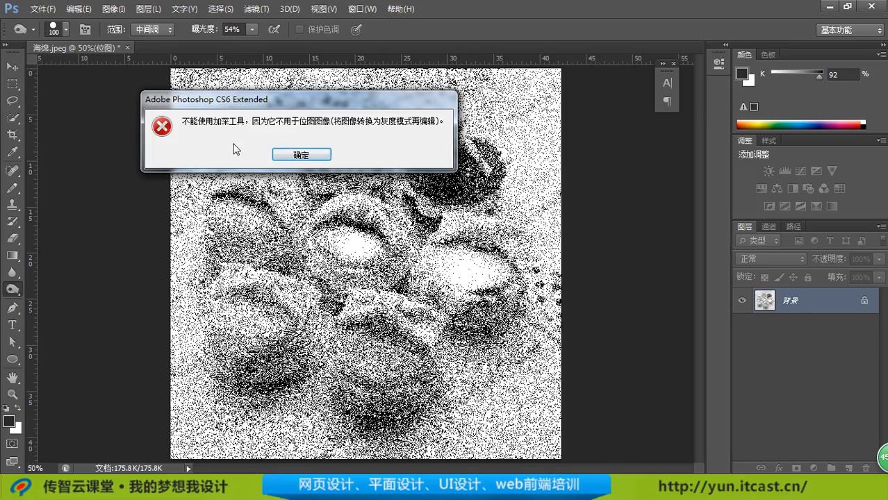
click(300, 155)
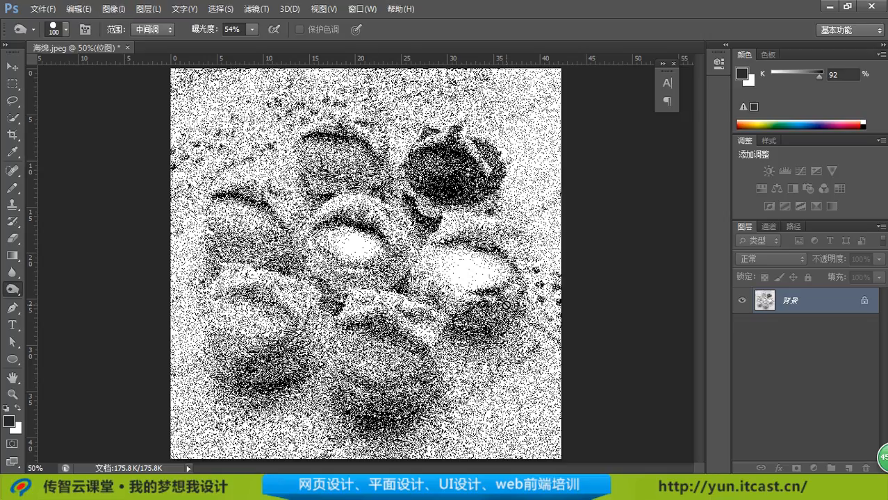
click(114, 8)
mouse_move(149, 23)
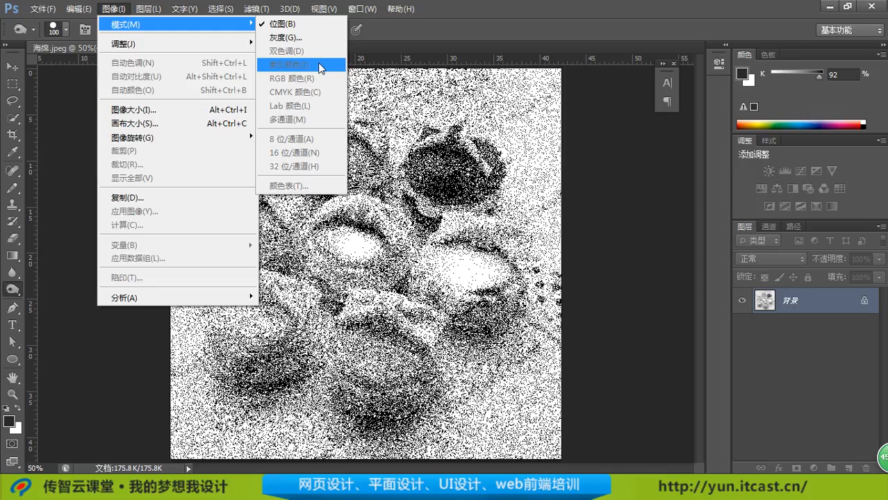
key(Escape)
key(alt+e)
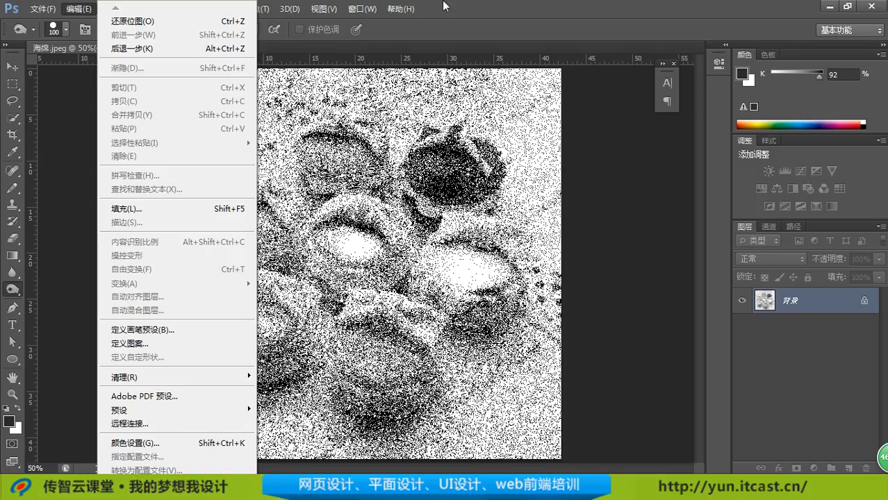
key(Escape)
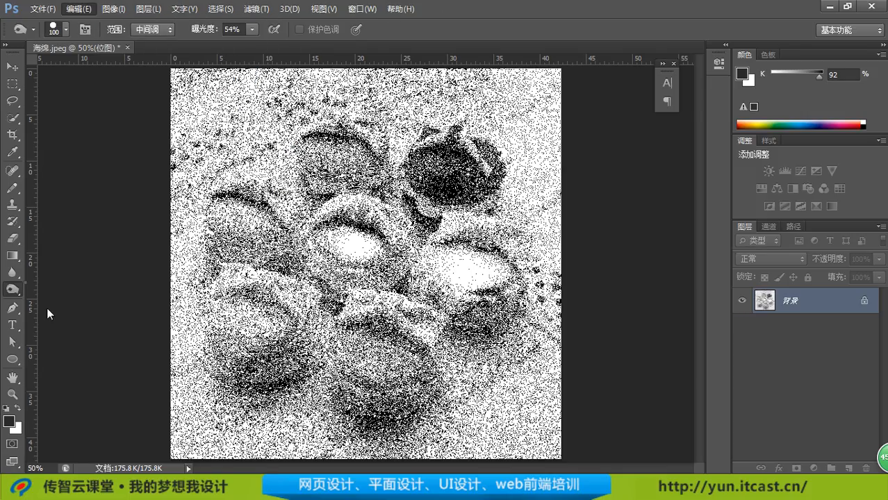
right_click(13, 289)
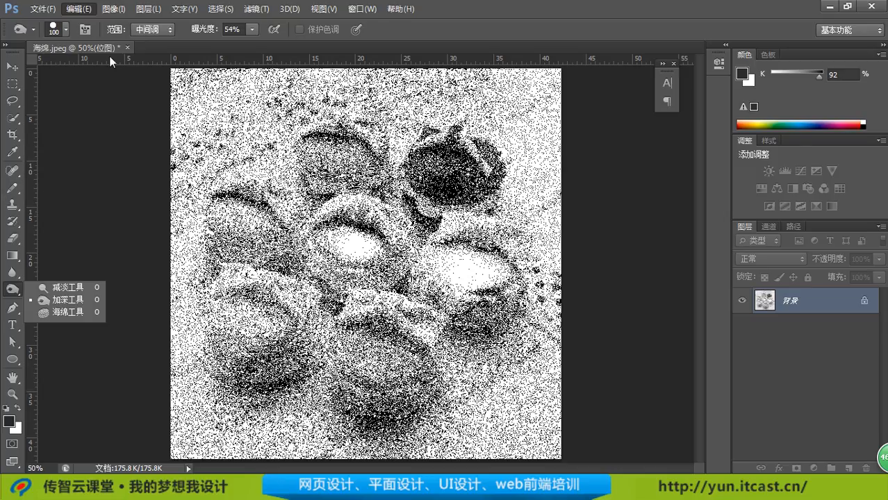
click(169, 46)
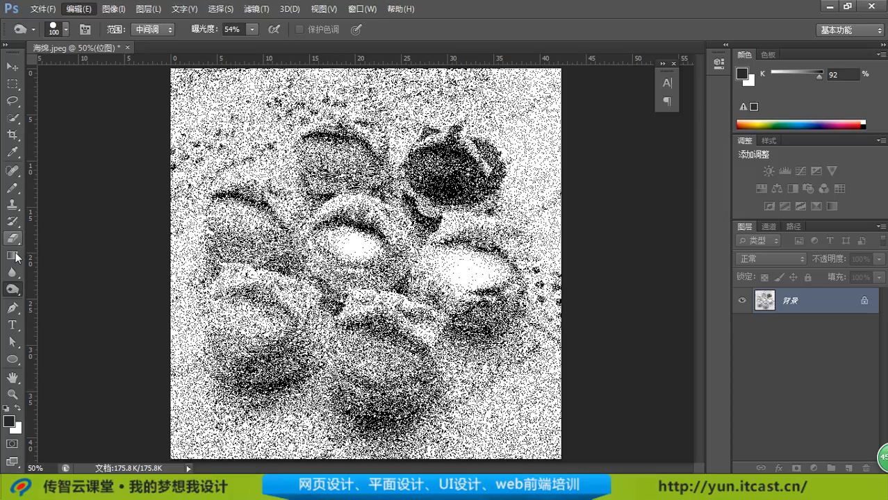
right_click(13, 289)
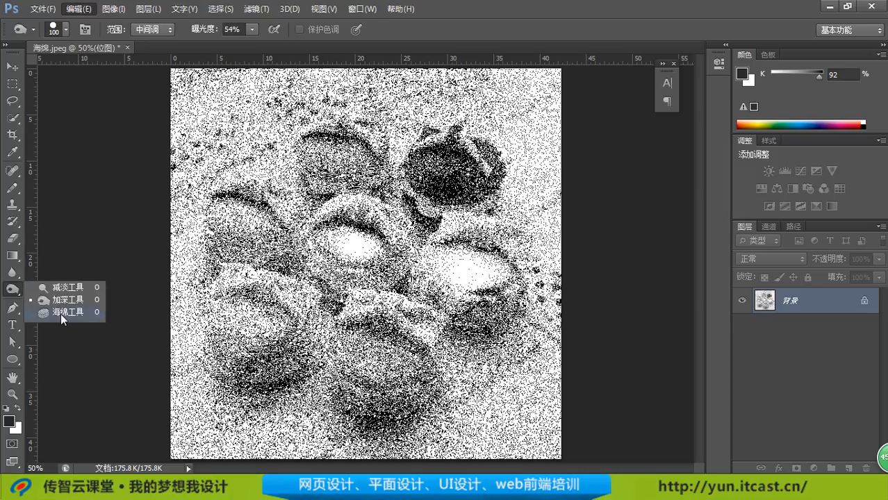